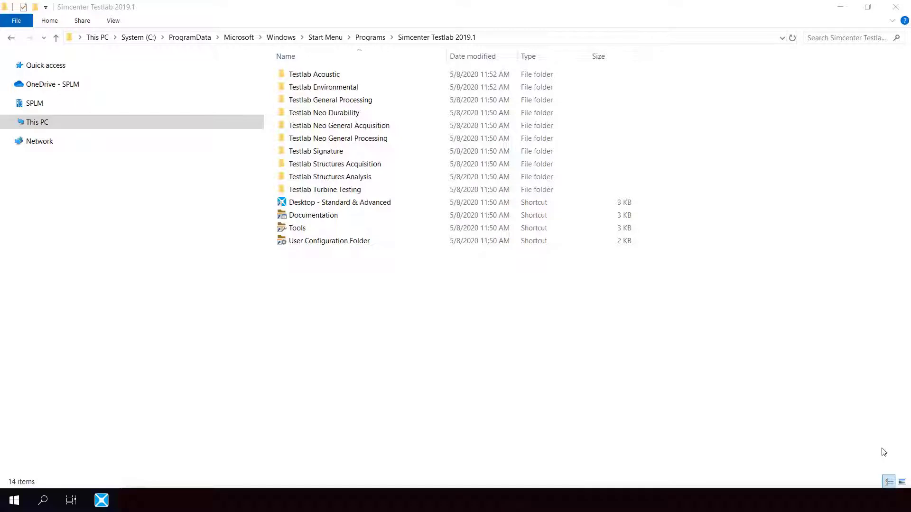
# Step: Open the Testlab Structures Acquisition folder and launch the MIMO FRF Testing shortcut
pyautogui.doubleClick(370, 164)
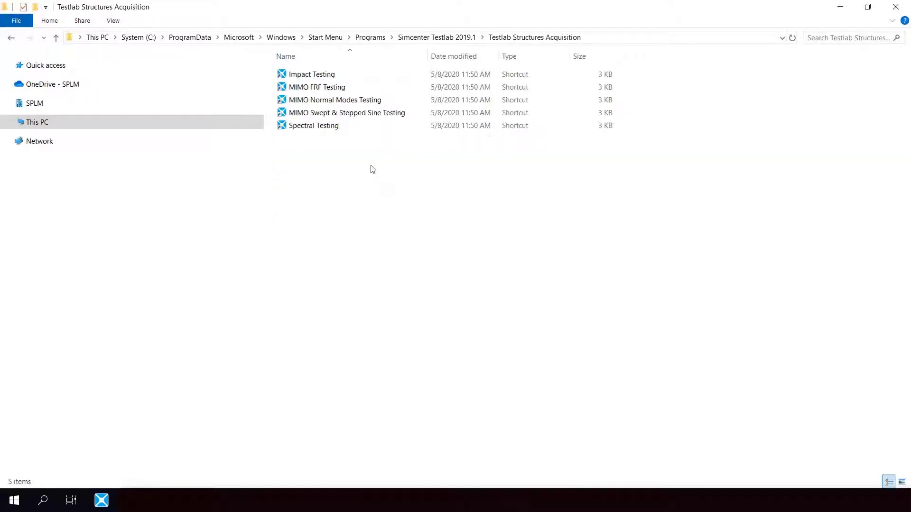
pyautogui.click(341, 88)
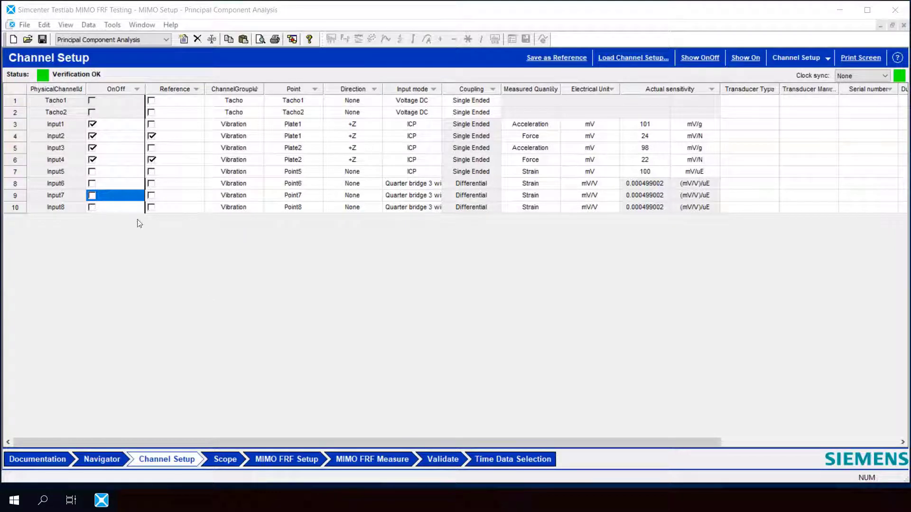
# Step: Select Input1's on/off setting in the Continuous Random Channel Setup table
pyautogui.click(111, 128)
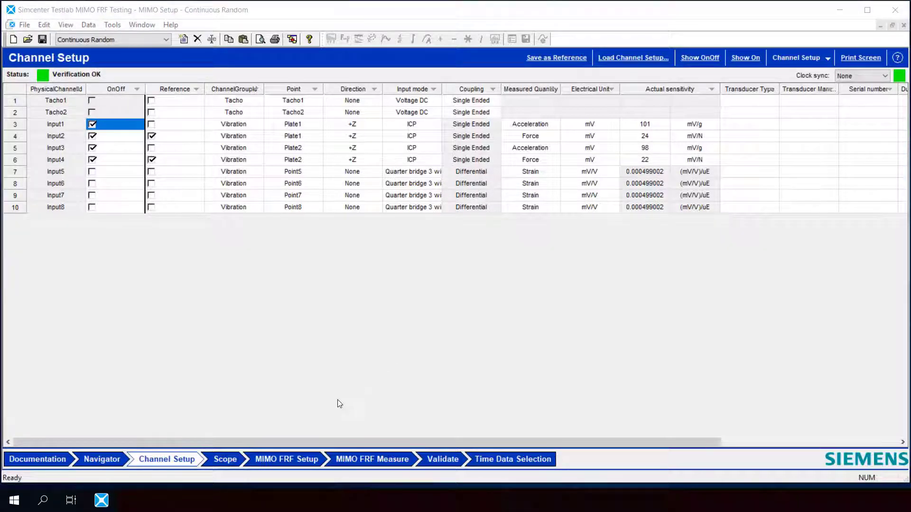
# Step: Review the Autopower and FRF settings on MIMO FRF Setup, then start editing Output1's signal type
pyautogui.click(290, 463)
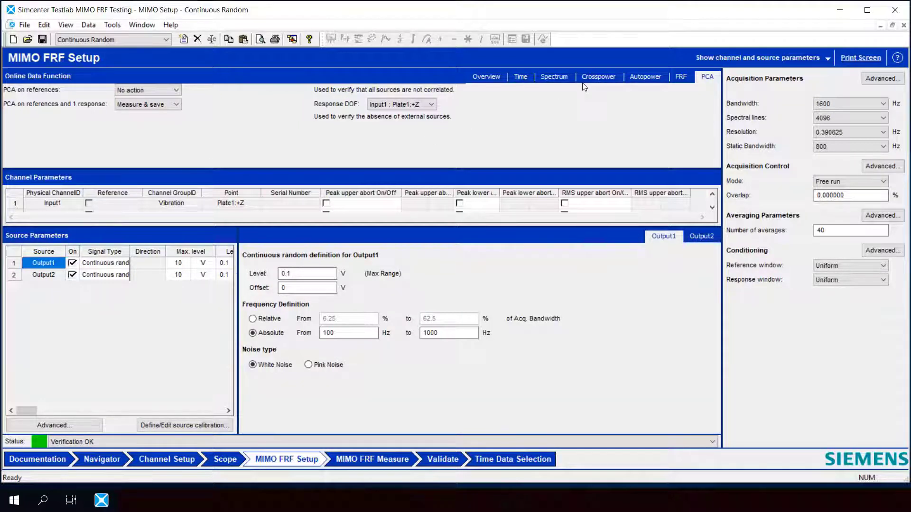
pyautogui.click(645, 77)
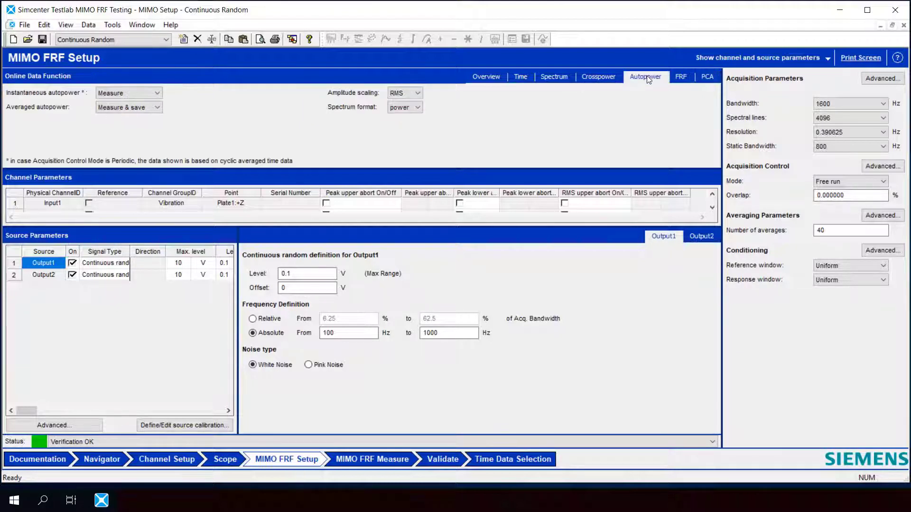
pyautogui.click(684, 78)
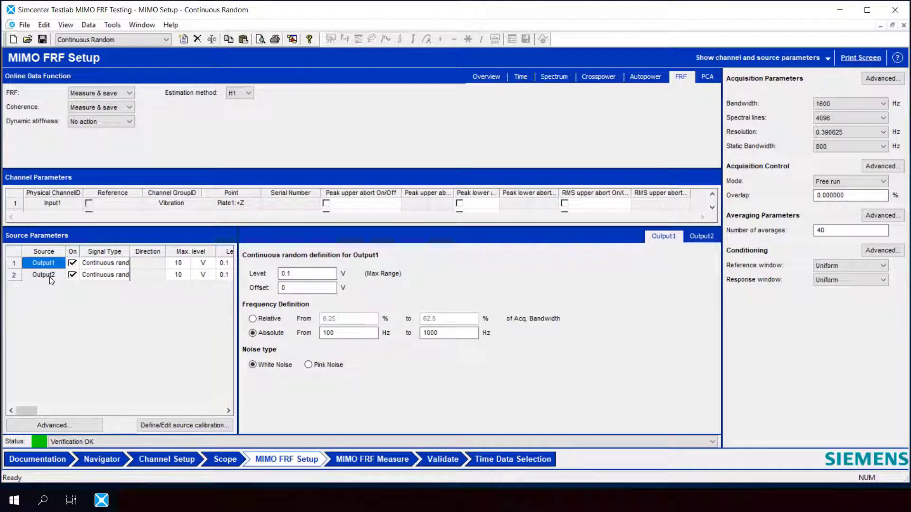
pyautogui.click(110, 262)
pyautogui.click(124, 264)
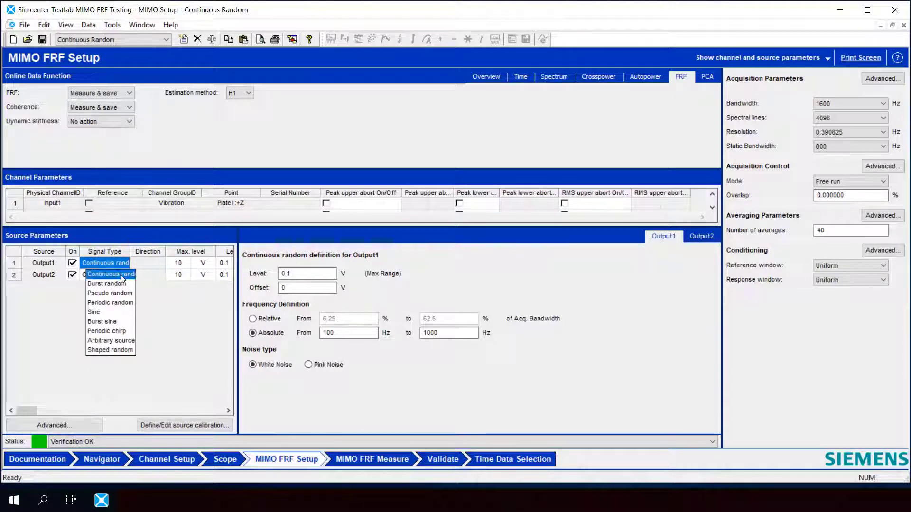
# Step: Keep Output1 as continuous random white noise over 100–1000 Hz
pyautogui.click(121, 277)
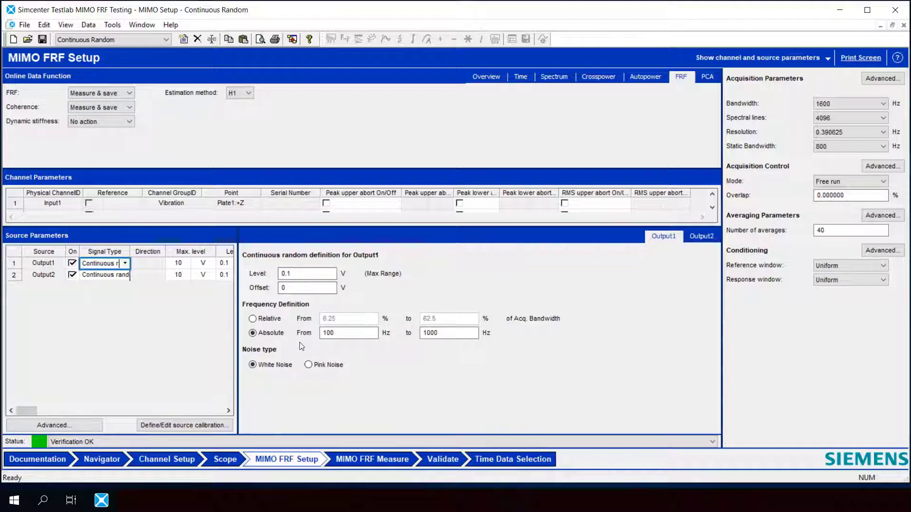
pyautogui.click(350, 333)
pyautogui.click(444, 331)
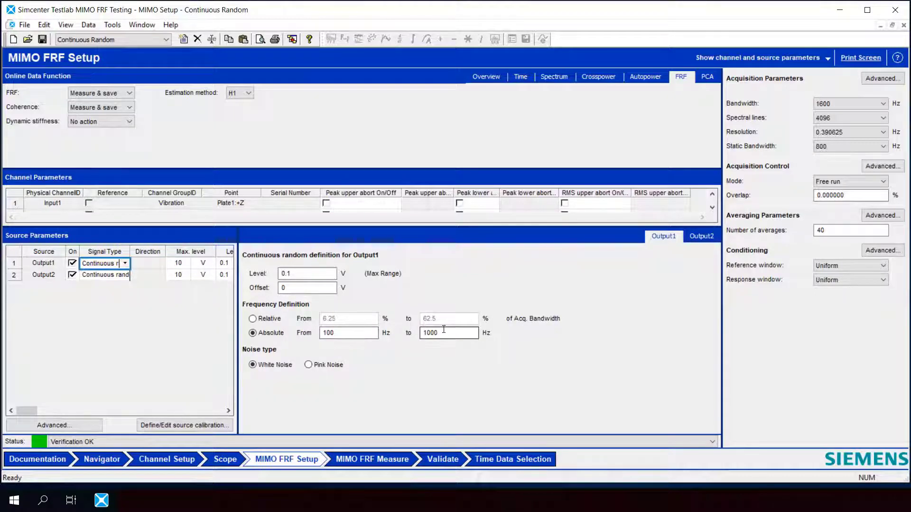
pyautogui.click(260, 367)
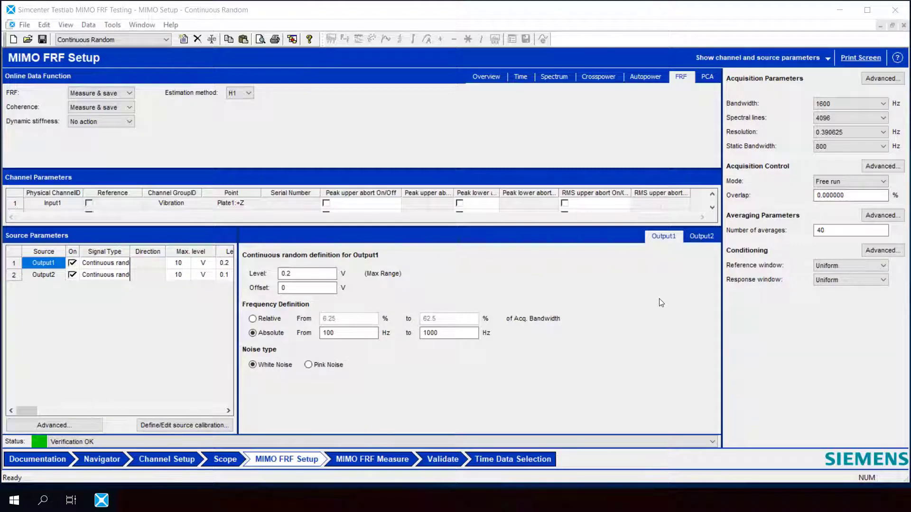
# Step: Arm and start a new 40-average continuous random measurement
pyautogui.click(372, 459)
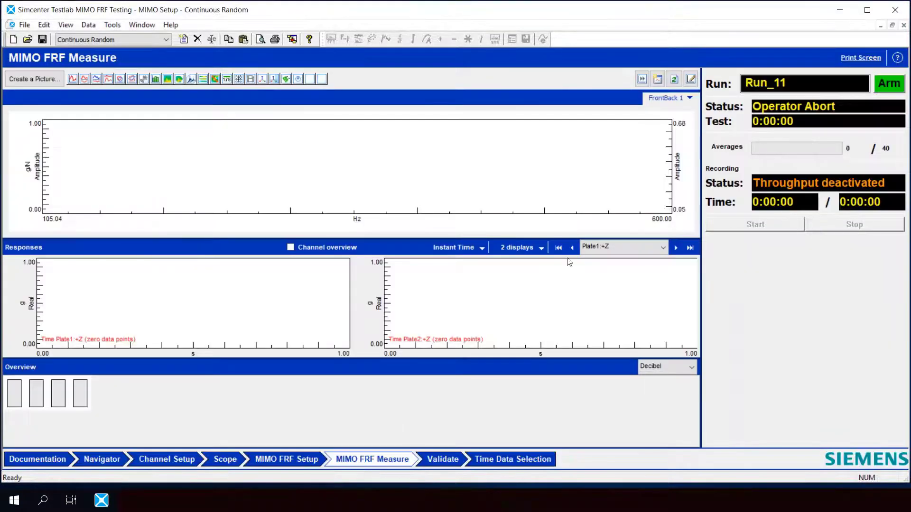
pyautogui.click(890, 84)
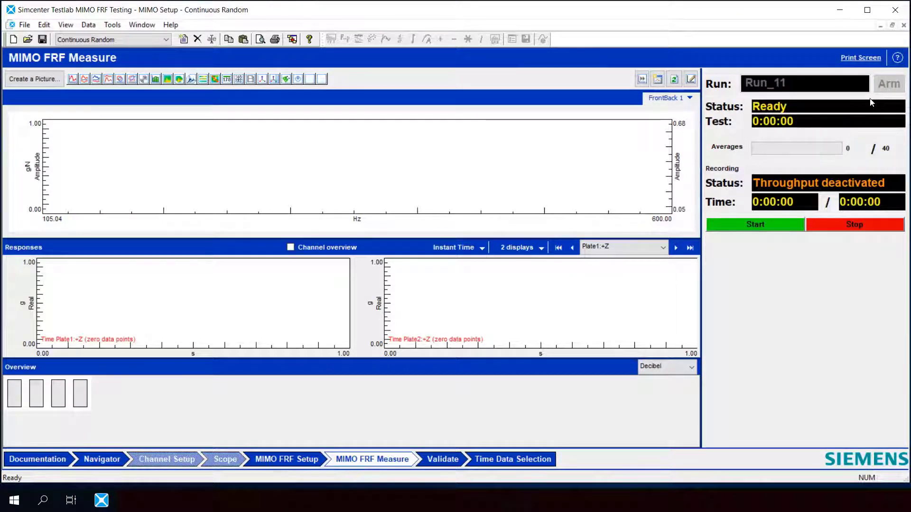
pyautogui.click(769, 225)
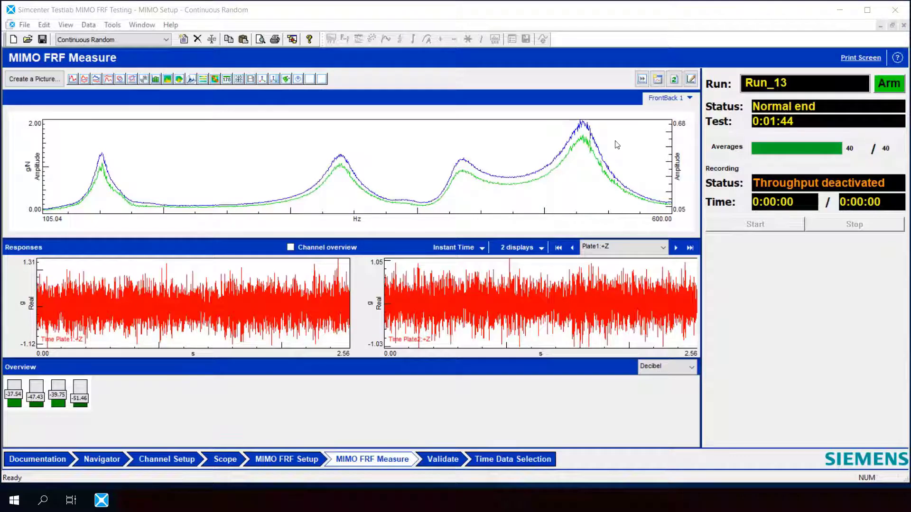
pyautogui.moveTo(641, 179); pyautogui.dragTo(483, 193)
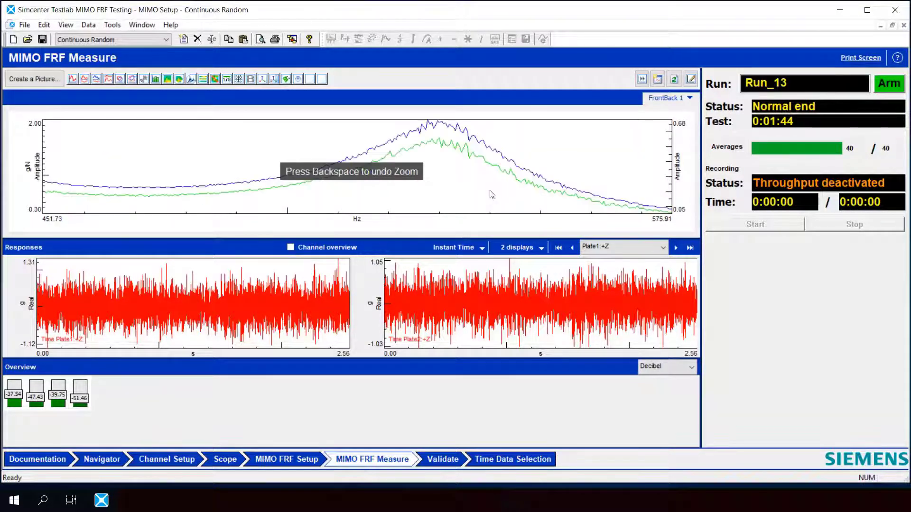
pyautogui.press('BackSpace')
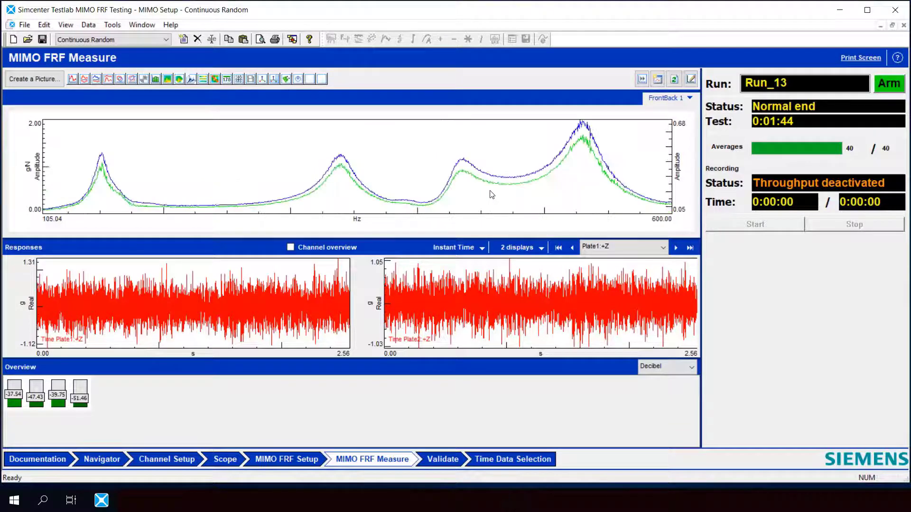
pyautogui.moveTo(168, 189); pyautogui.dragTo(81, 193)
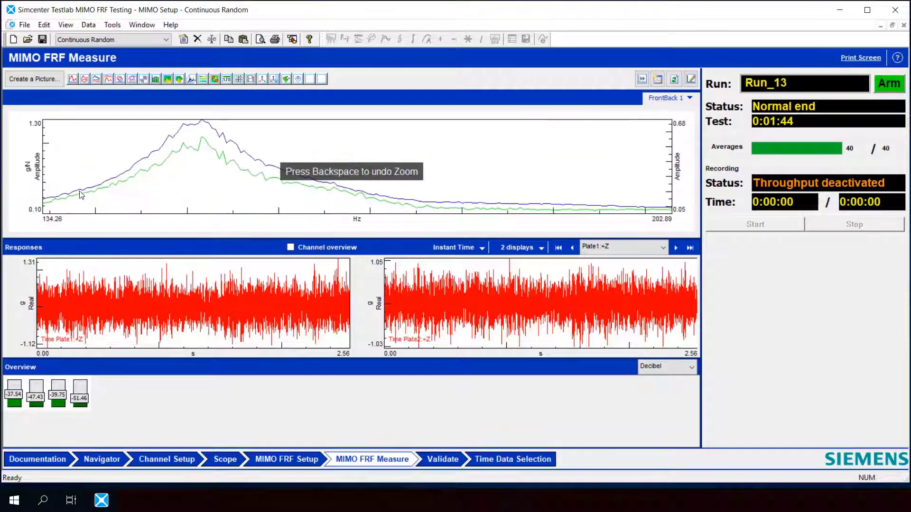
pyautogui.press('BackSpace')
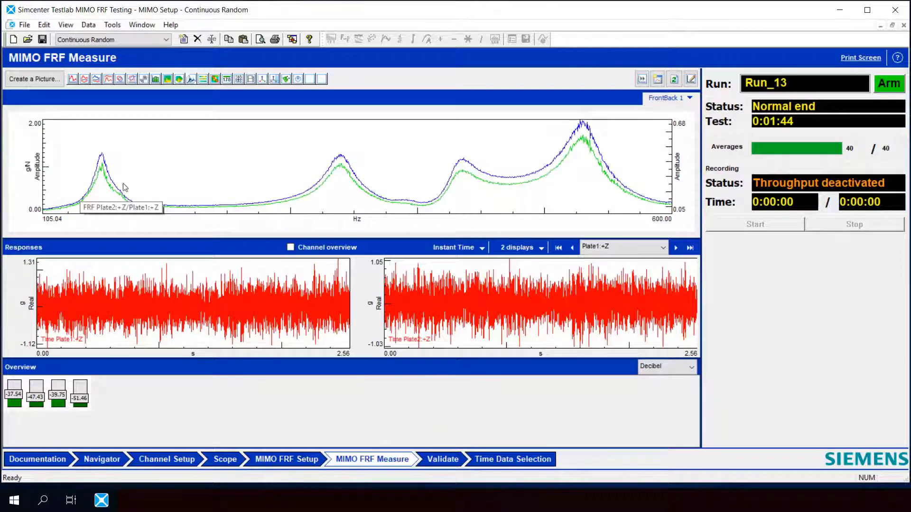
pyautogui.moveTo(301, 188); pyautogui.dragTo(417, 178)
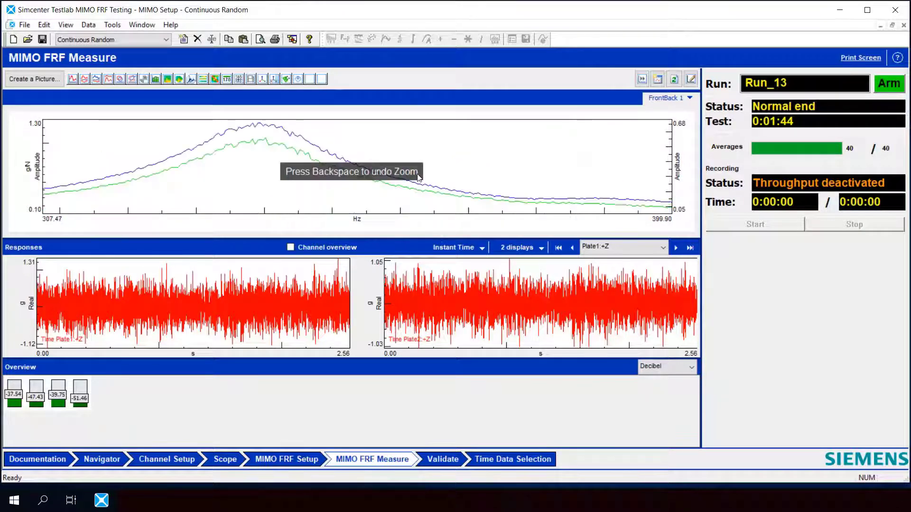
pyautogui.press('BackSpace')
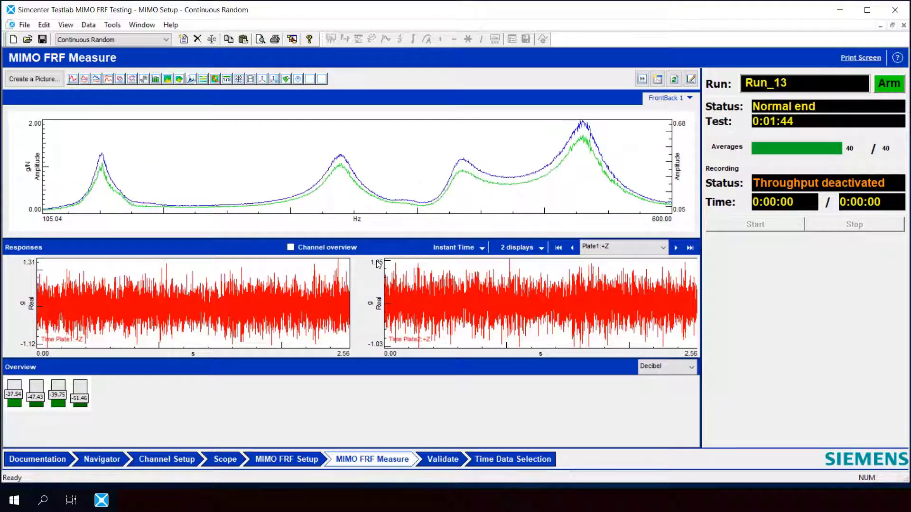
# Step: Return to the MIMO FRF Setup worksheet to view window and source settings
pyautogui.click(286, 459)
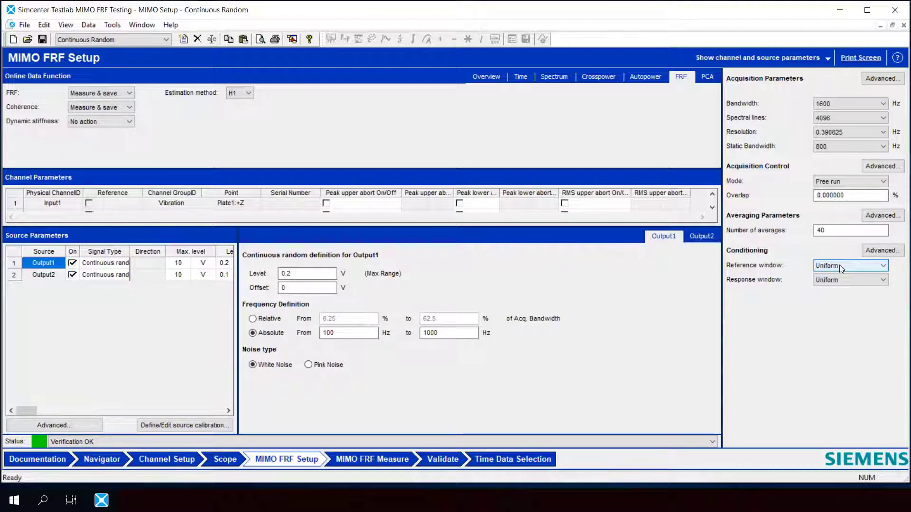
# Step: Set both the reference and response windows to Hanning
pyautogui.click(839, 265)
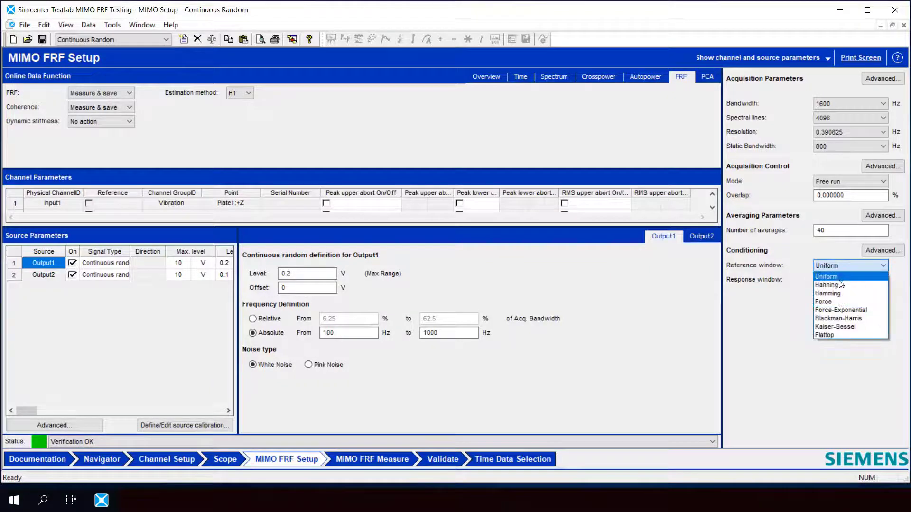
pyautogui.click(839, 286)
pyautogui.click(850, 279)
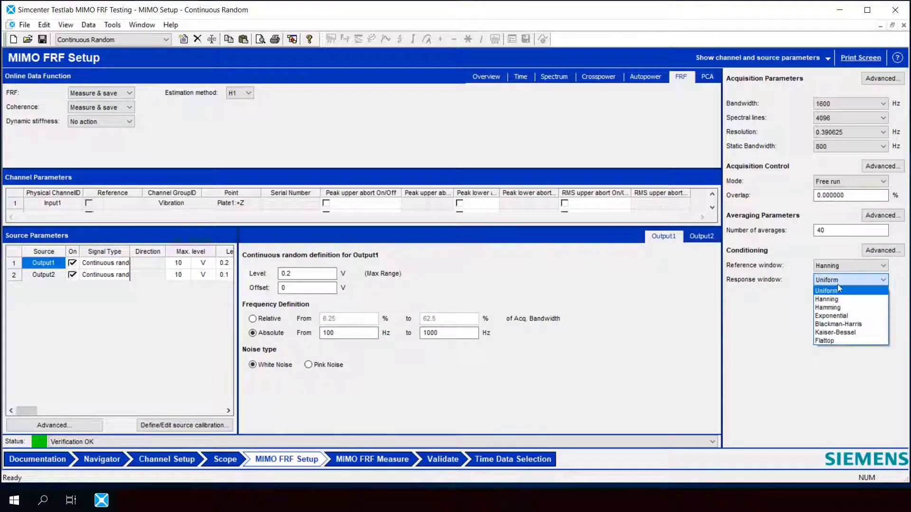
pyautogui.click(834, 294)
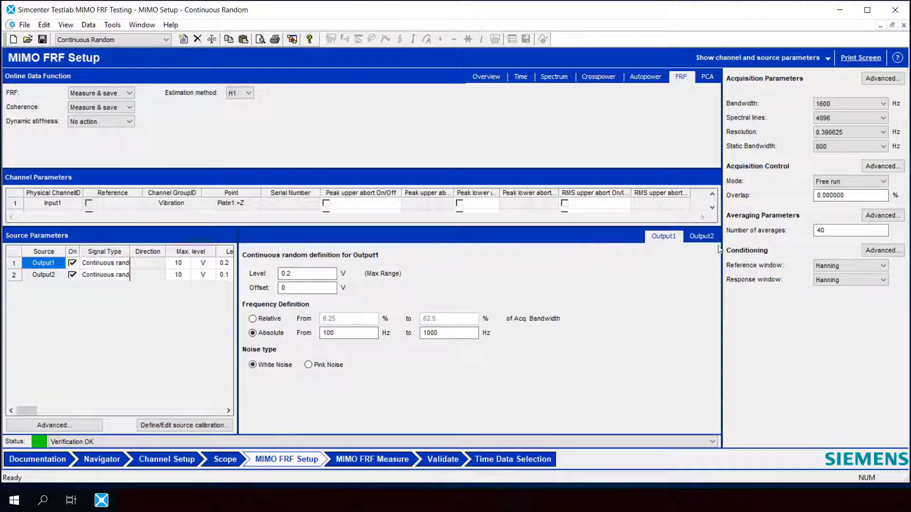
# Step: Set the reference window back to Uniform
pyautogui.click(872, 267)
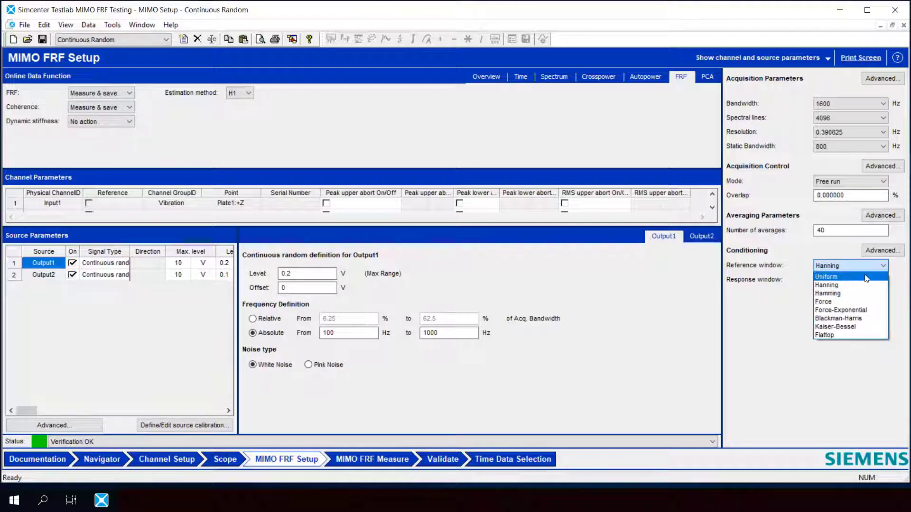
pyautogui.click(870, 279)
pyautogui.click(866, 292)
# Step: Set the response window to Uniform and both Output1 and Output2 to Burst random
pyautogui.click(125, 263)
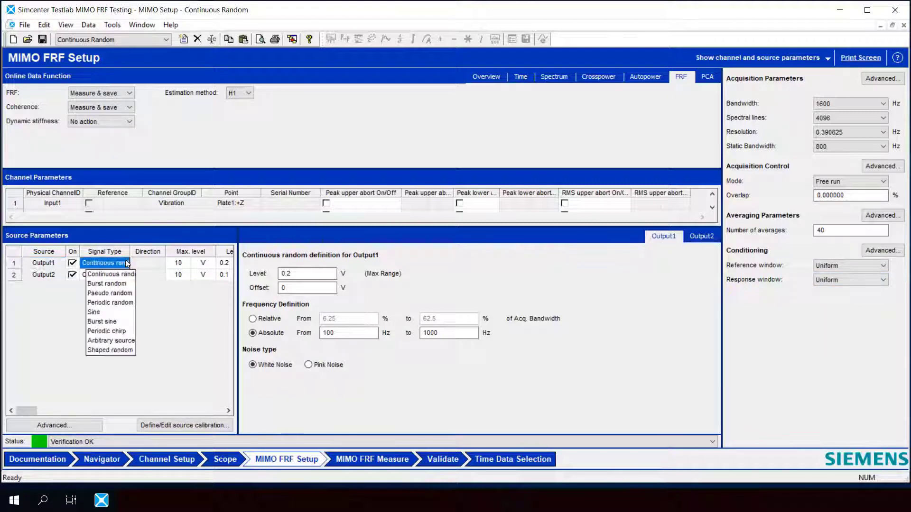
pyautogui.click(123, 287)
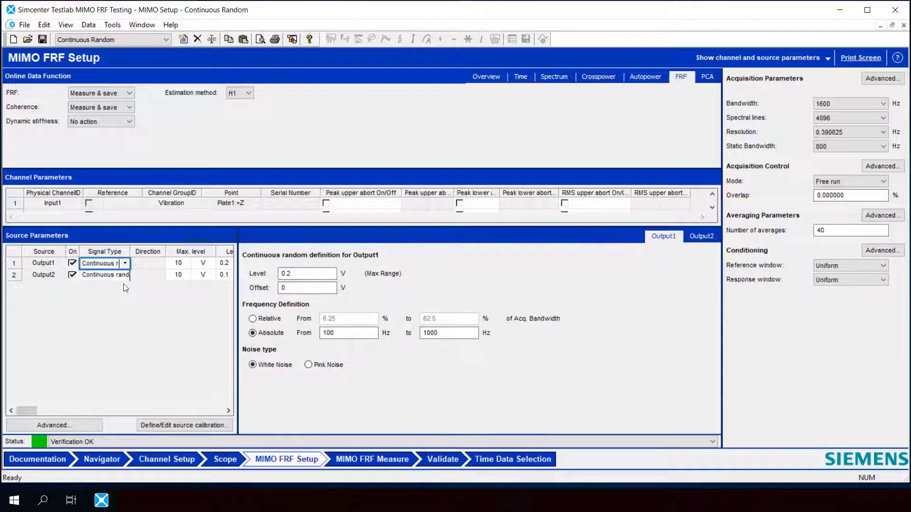
pyautogui.click(124, 277)
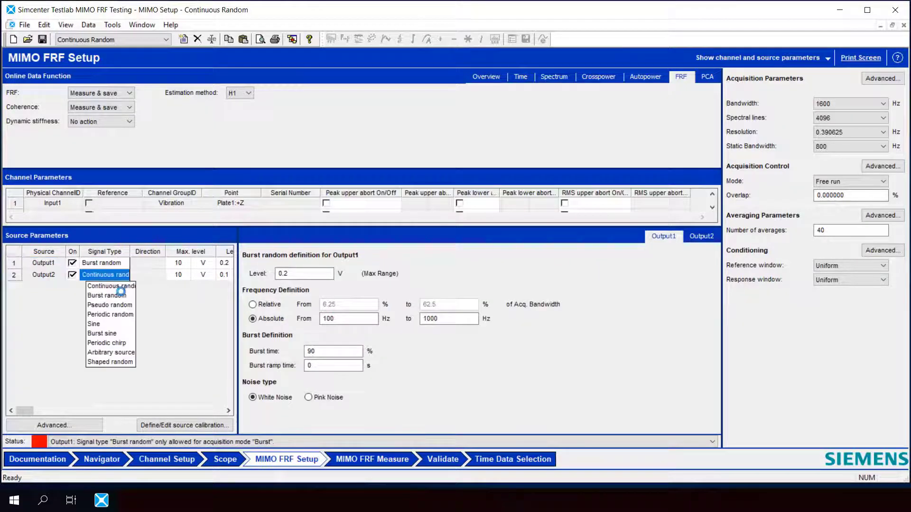
pyautogui.click(110, 286)
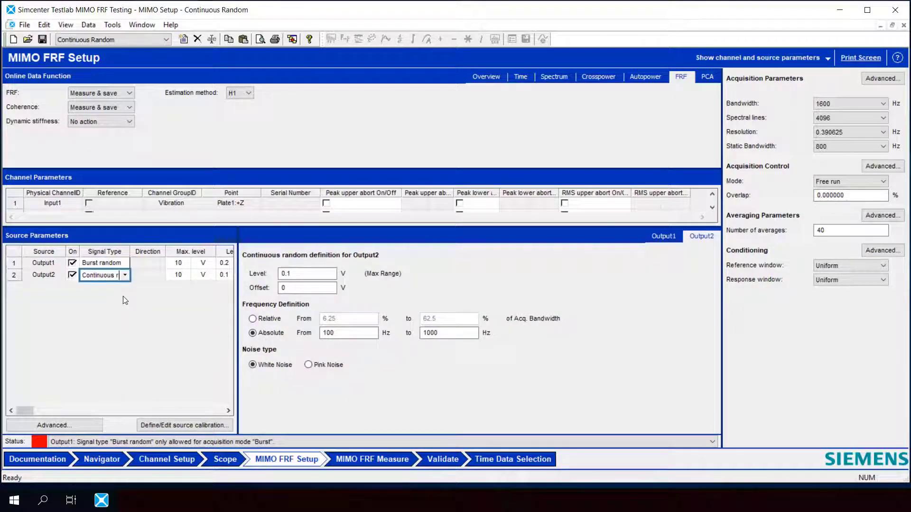
pyautogui.click(110, 286)
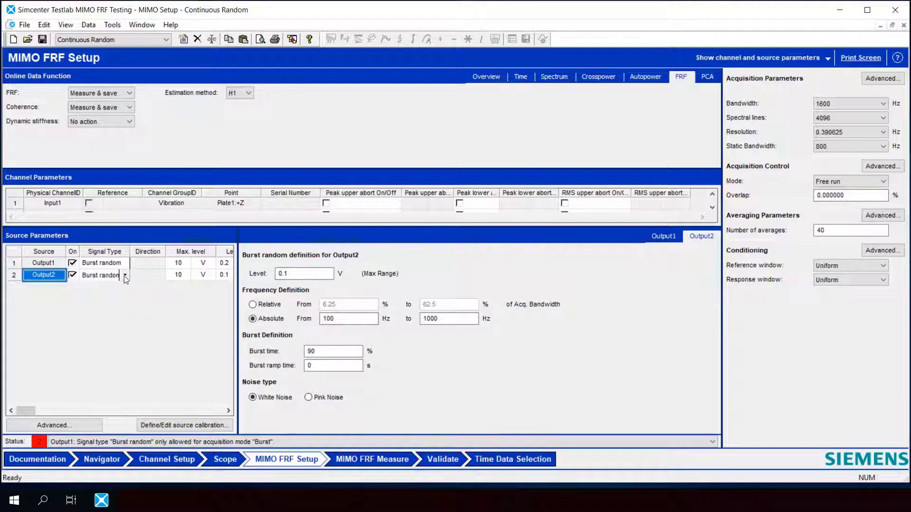
# Step: Set the acquisition control mode to Burst
pyautogui.click(850, 181)
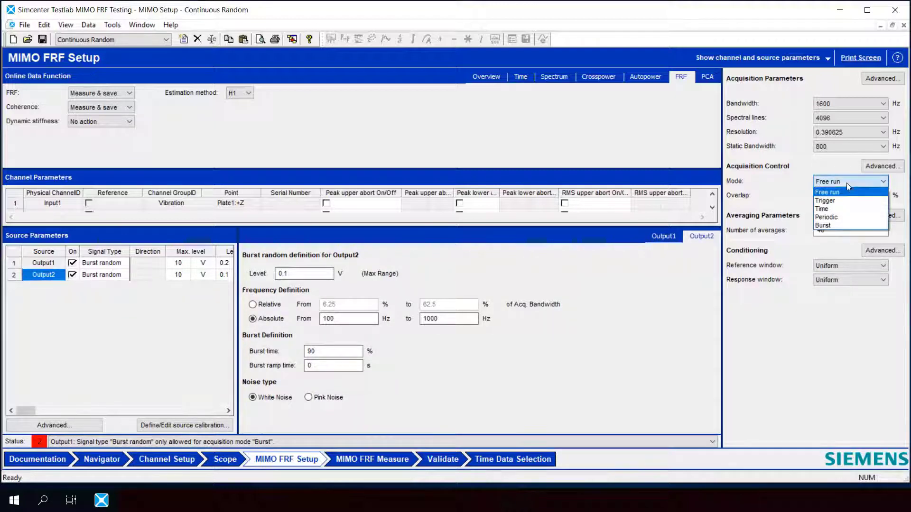
pyautogui.click(824, 225)
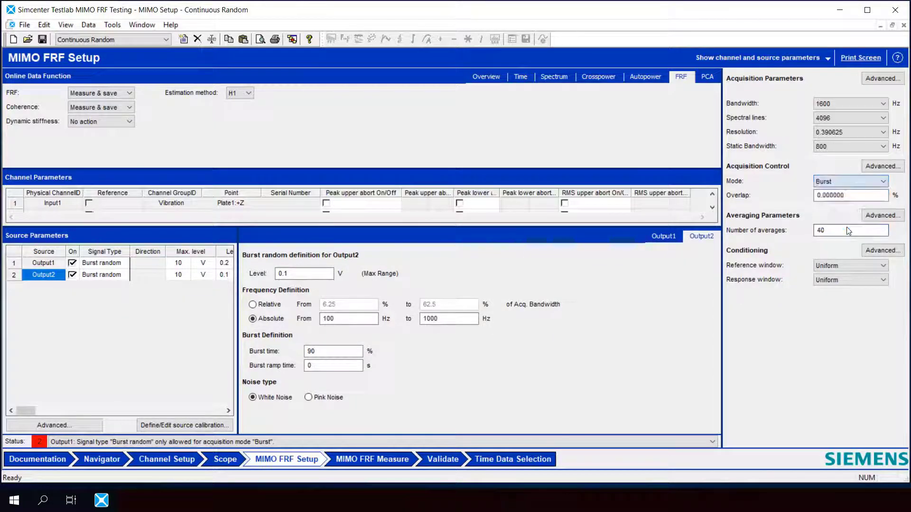
pyautogui.click(851, 280)
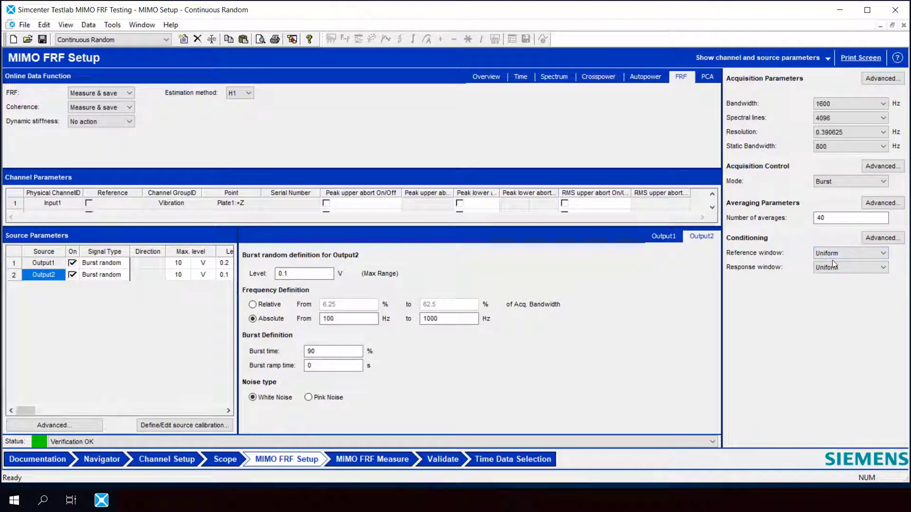
# Step: Change Output2's burst random level from 0.1 to 0.2 V
pyautogui.click(306, 273)
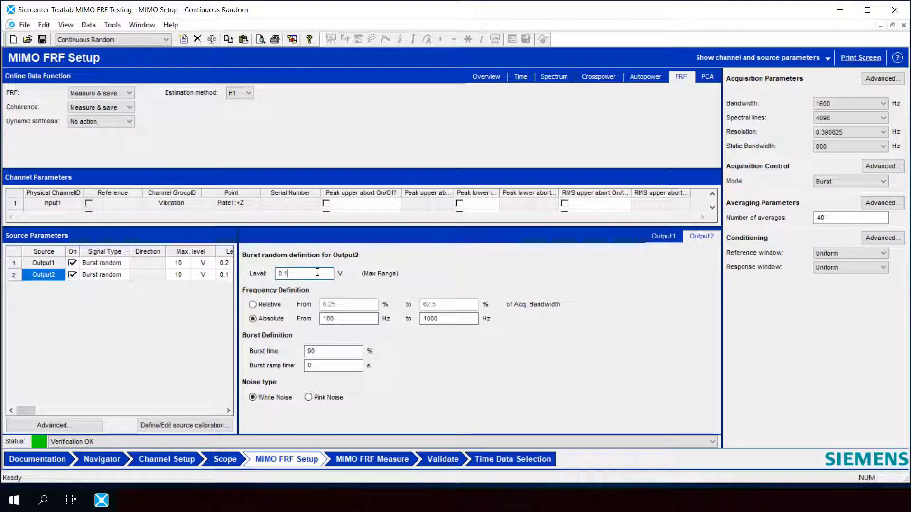
pyautogui.press('BackSpace')
pyautogui.write('2')
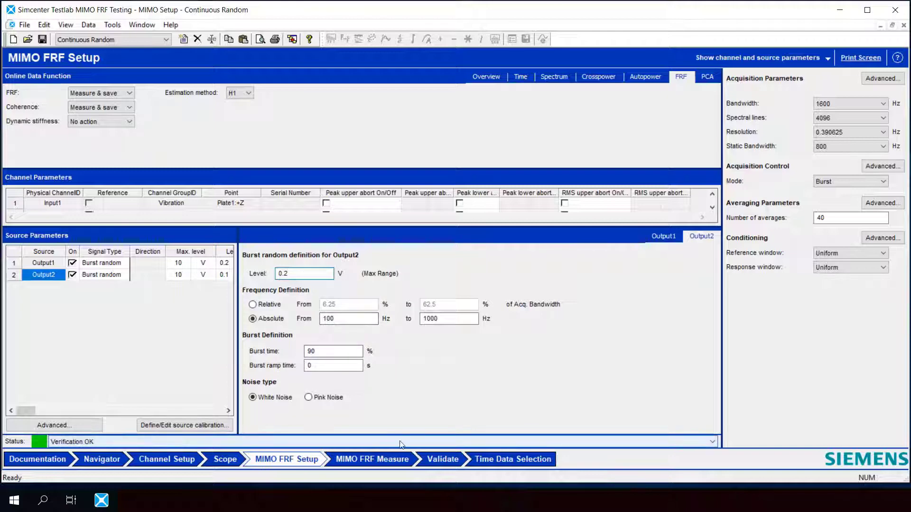
# Step: Arm and start a new burst random measurement on the MIMO FRF Measure worksheet
pyautogui.click(369, 461)
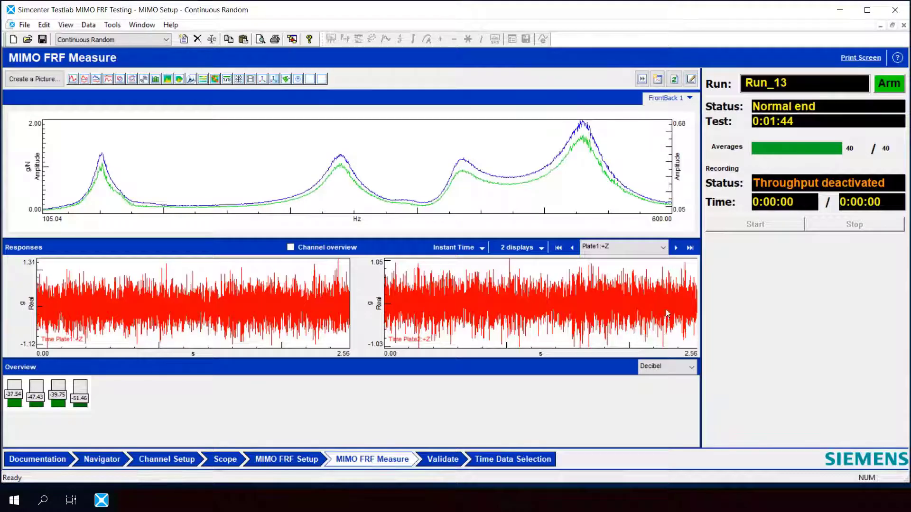
pyautogui.click(889, 84)
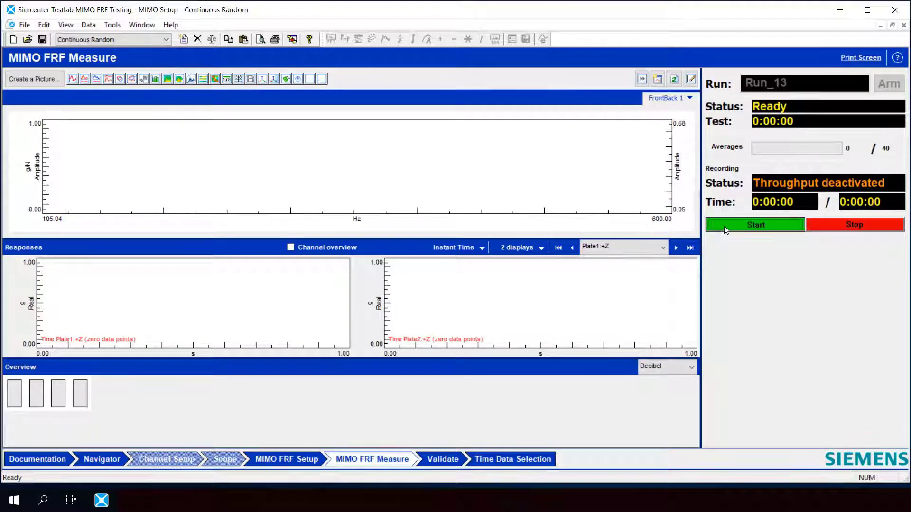
pyautogui.click(724, 226)
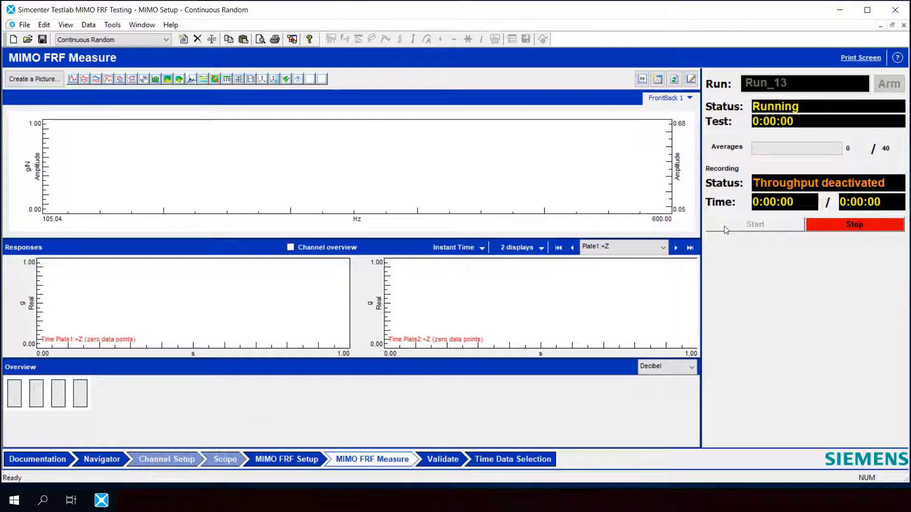
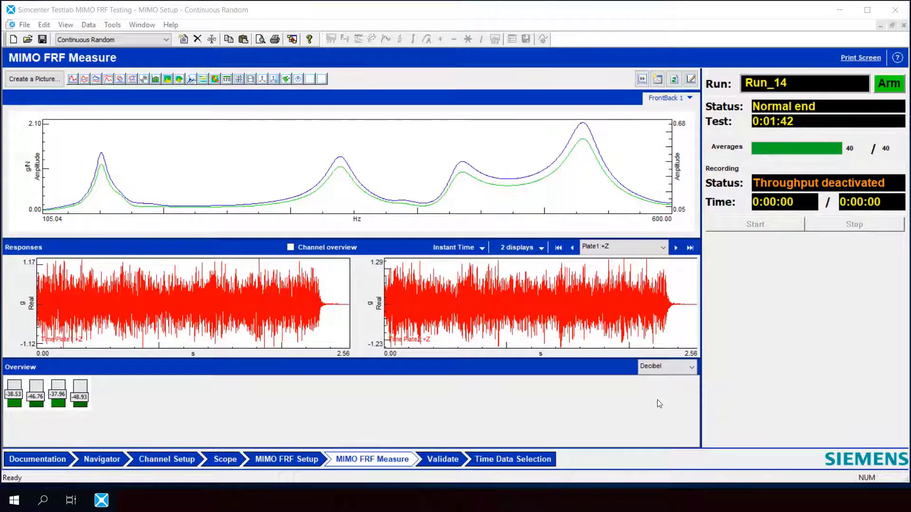
# Step: Zoom into the FRF peaks near 150, 335 and 500-570 Hz, restoring full range each time
pyautogui.moveTo(657, 165); pyautogui.dragTo(543, 170)
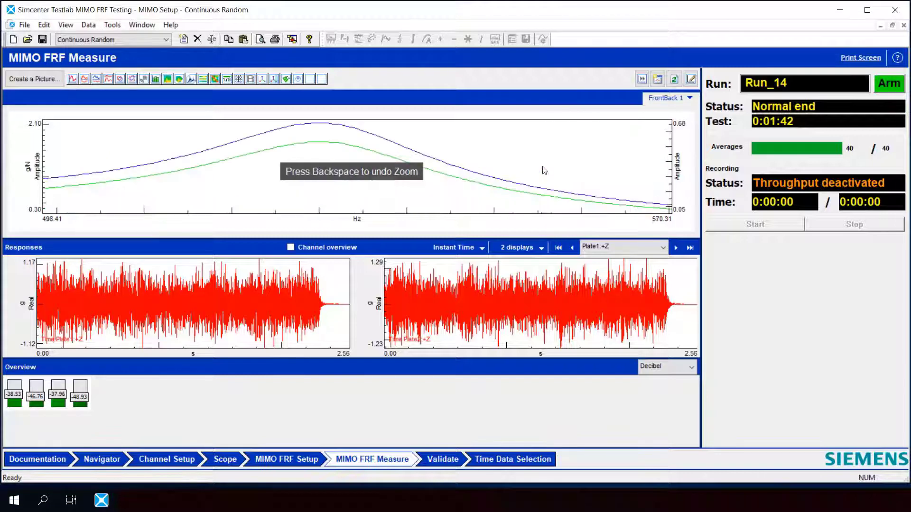
pyautogui.press('BackSpace')
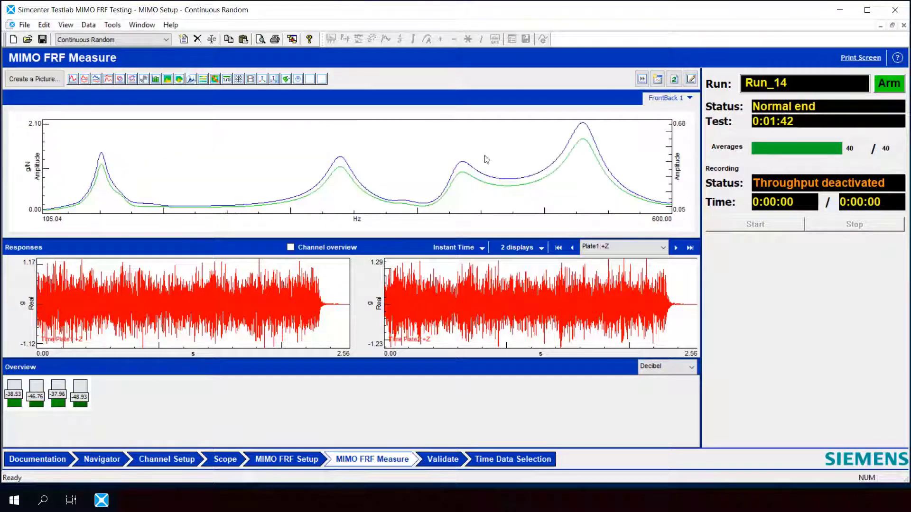
pyautogui.moveTo(378, 174); pyautogui.dragTo(320, 177)
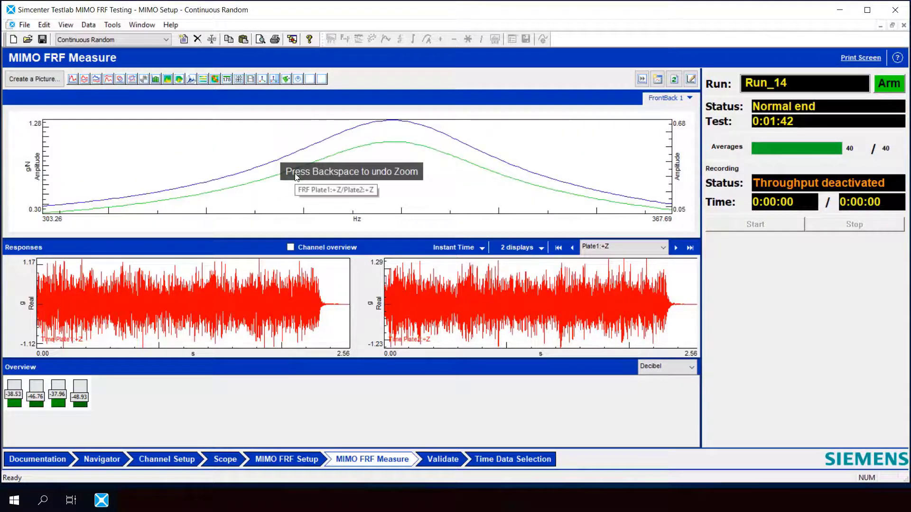
pyautogui.press('BackSpace')
pyautogui.moveTo(133, 188); pyautogui.dragTo(80, 196)
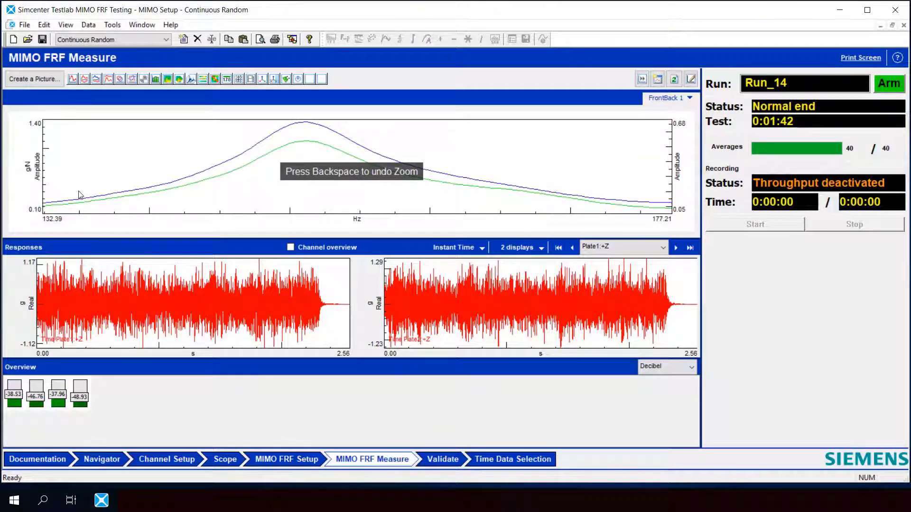
pyautogui.press('BackSpace')
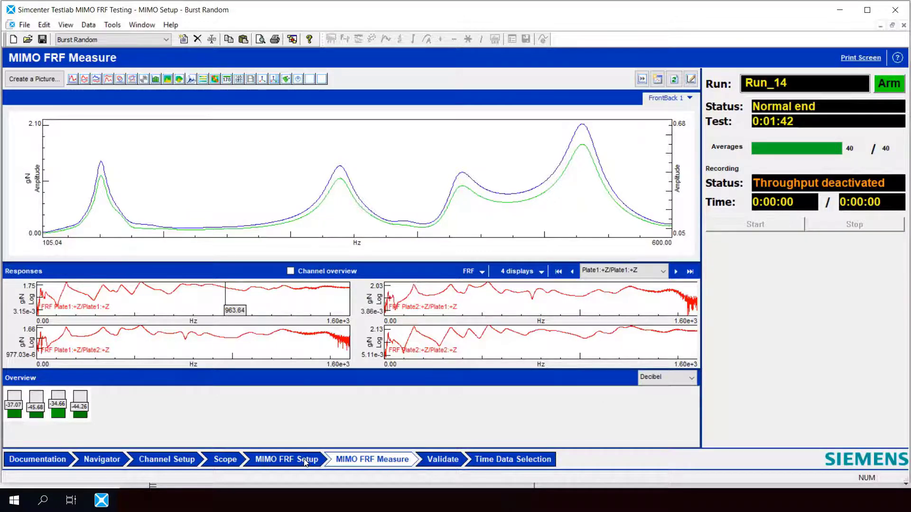
# Step: Set PCA on references and 1 response to Measure & save, with response Input1 : Plate1:+Z
pyautogui.click(286, 459)
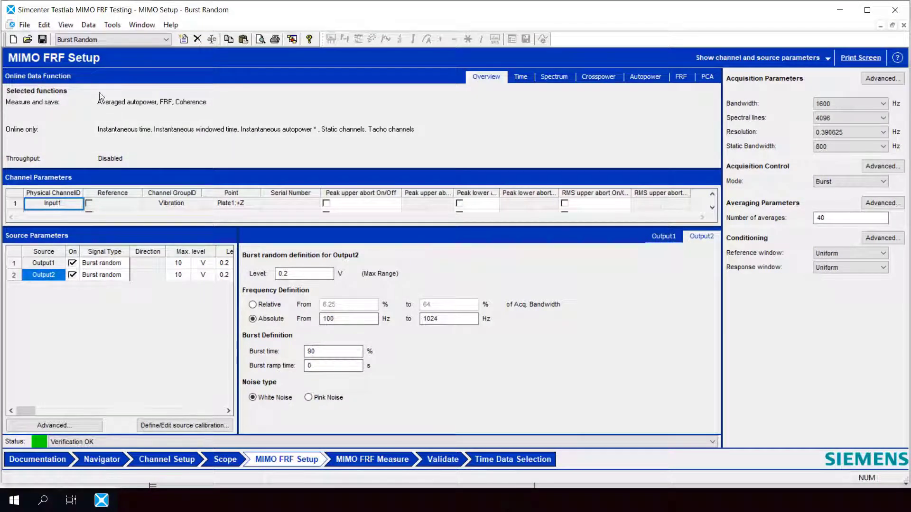
pyautogui.click(707, 80)
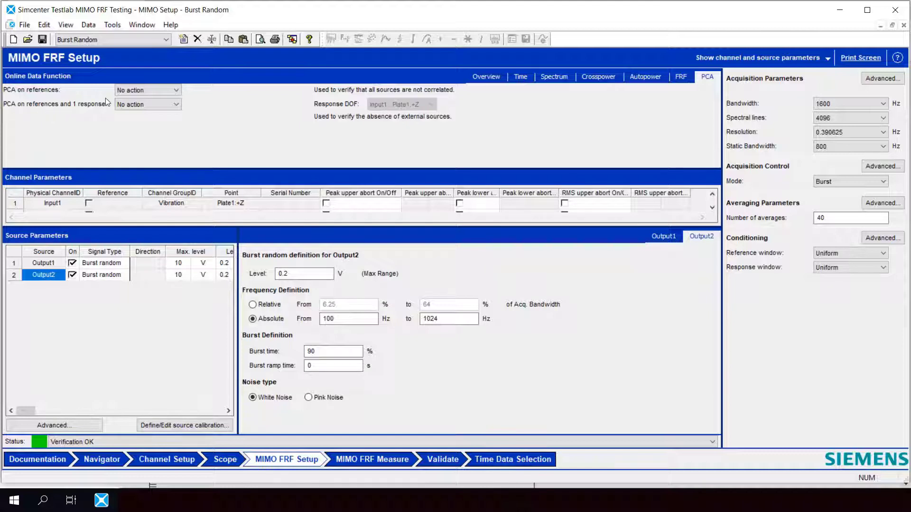
pyautogui.click(155, 103)
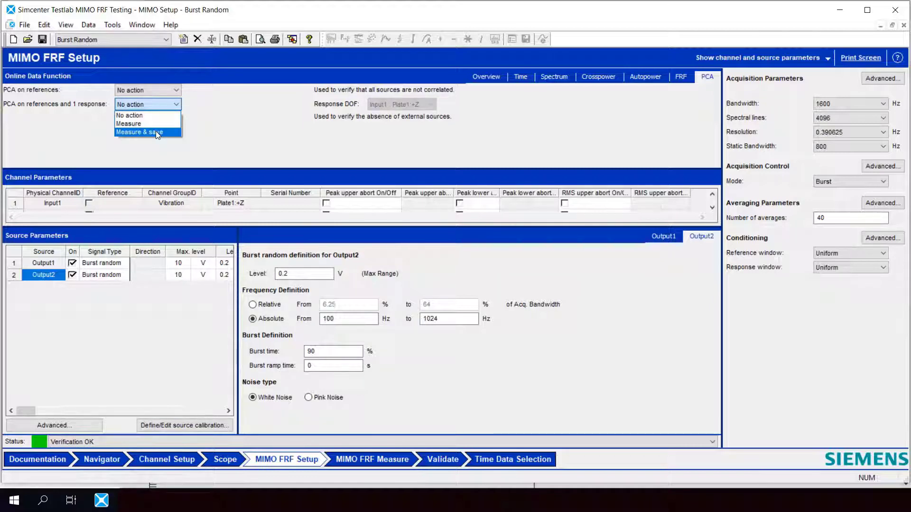
pyautogui.click(157, 131)
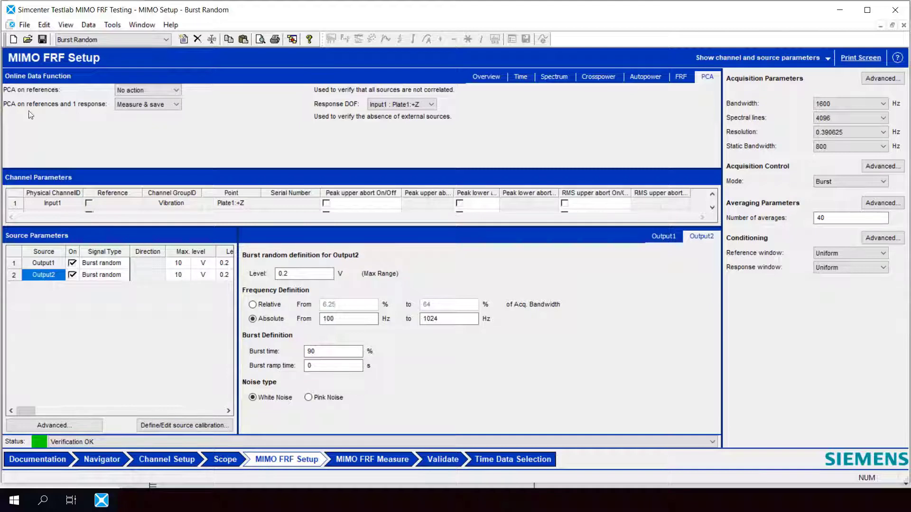
pyautogui.click(409, 105)
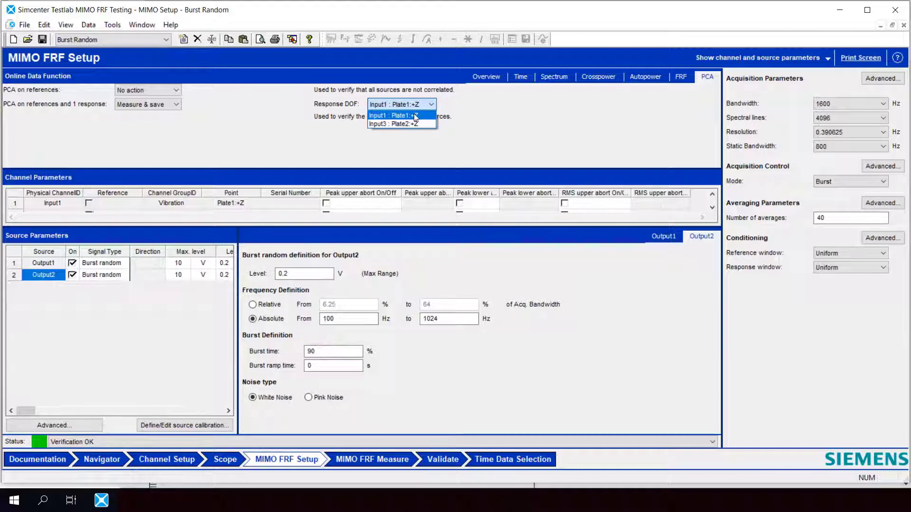
pyautogui.click(414, 115)
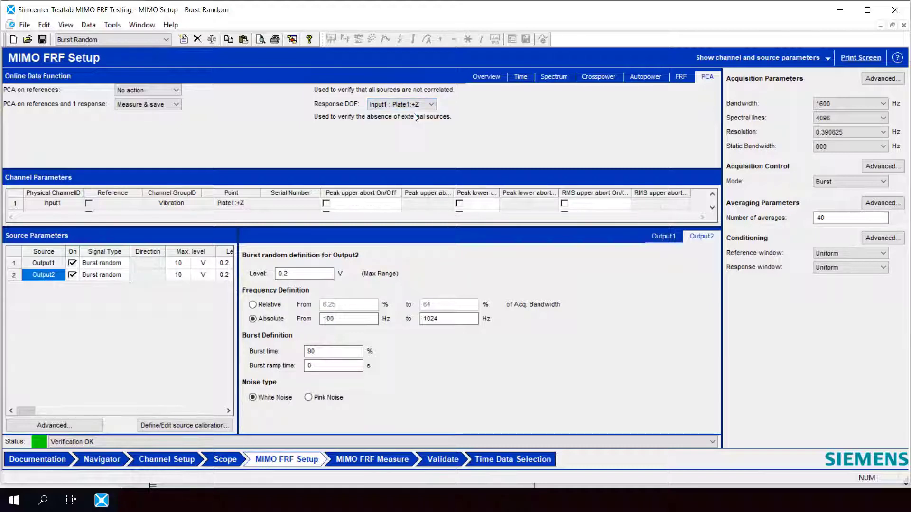
# Step: Arm and start a new 40-average acquisition from the MIMO FRF Measure step
pyautogui.click(371, 461)
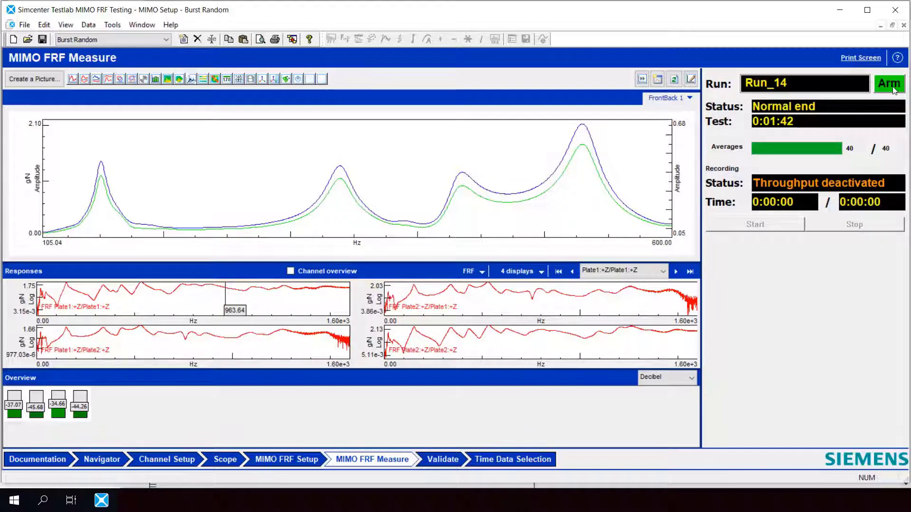
pyautogui.click(889, 84)
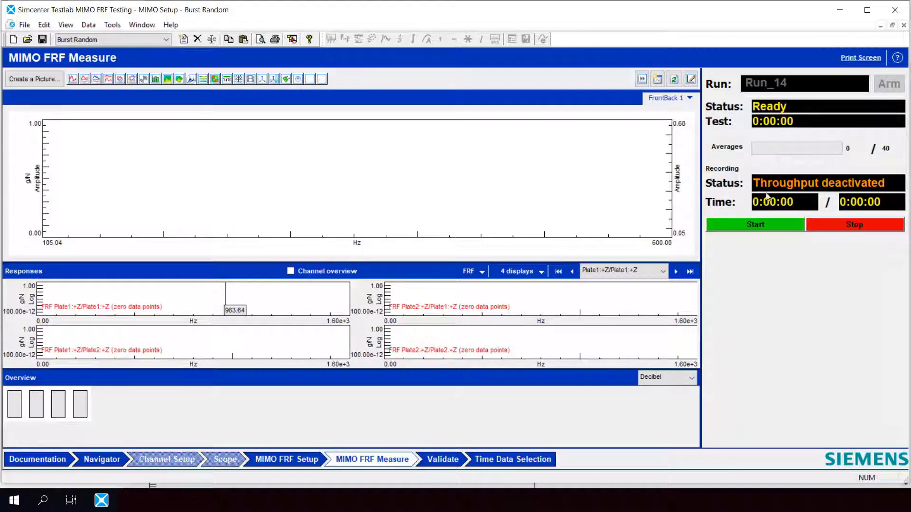
pyautogui.click(760, 225)
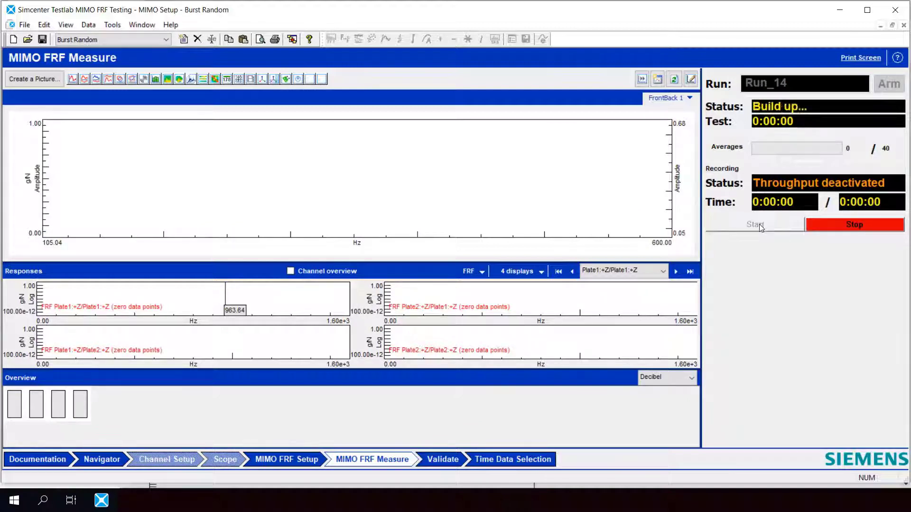
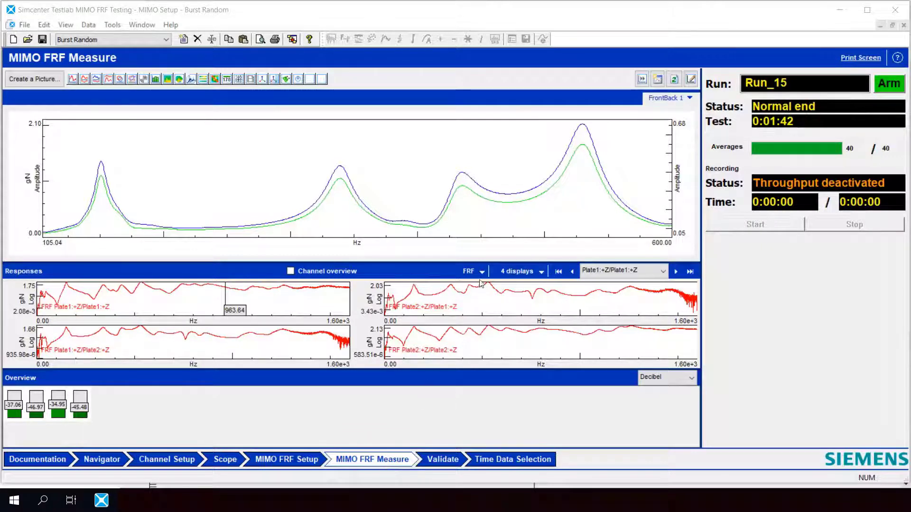
# Step: Switch the Responses function from FRF to 'PCA one response on references' for Run_15
pyautogui.click(482, 273)
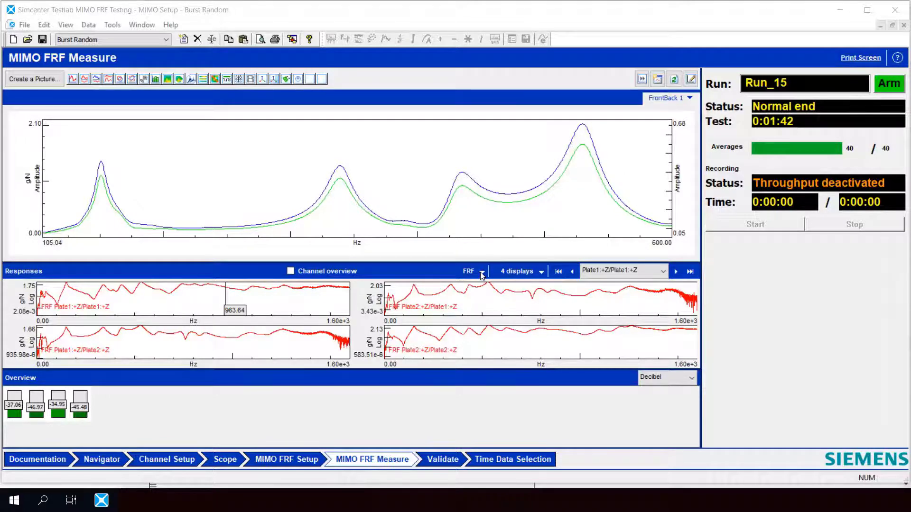
pyautogui.click(481, 274)
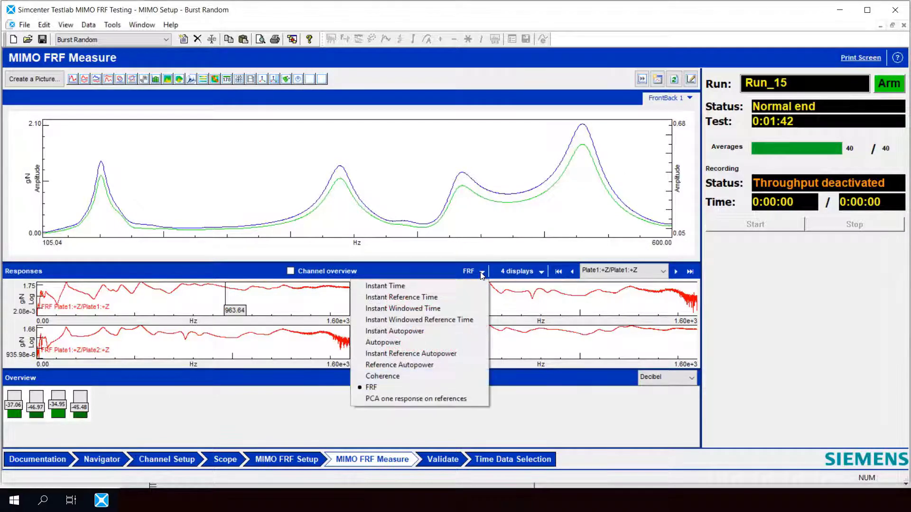
pyautogui.click(463, 401)
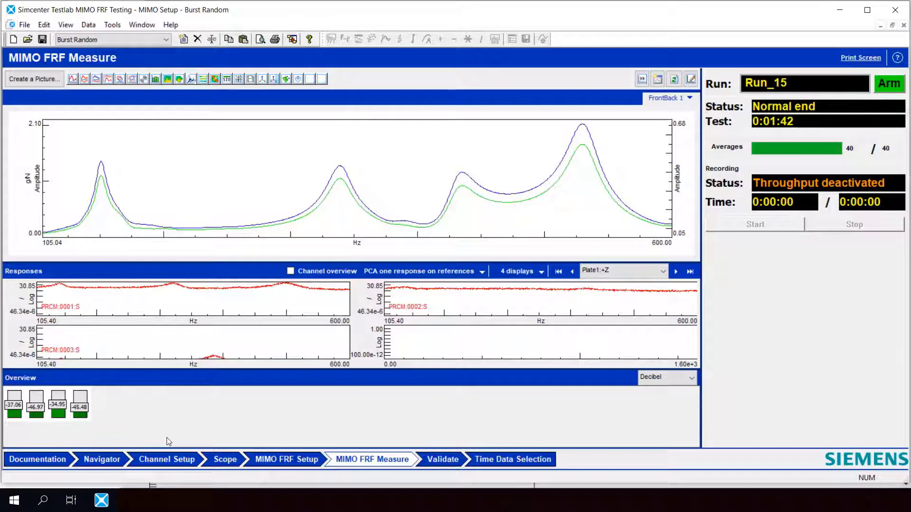
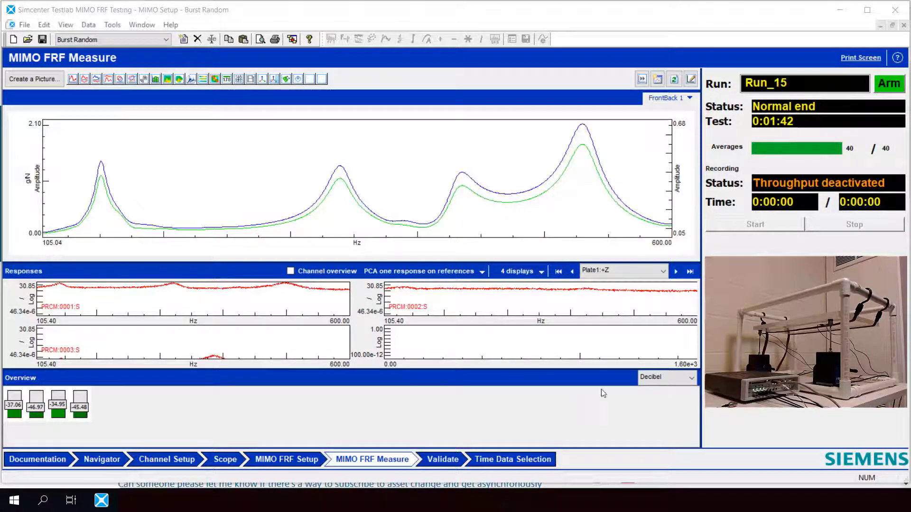
# Step: Arm and start a burst random Run_17 measurement to 40 averages
pyautogui.click(889, 84)
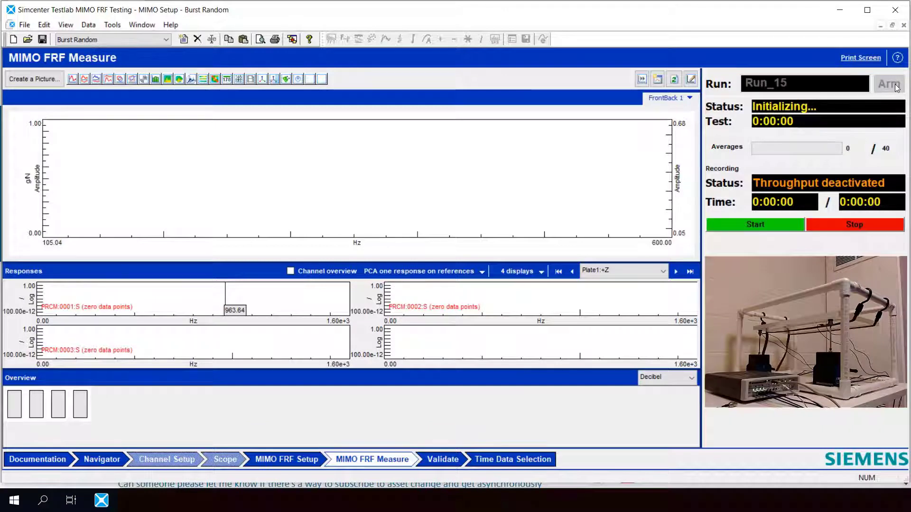
pyautogui.click(741, 226)
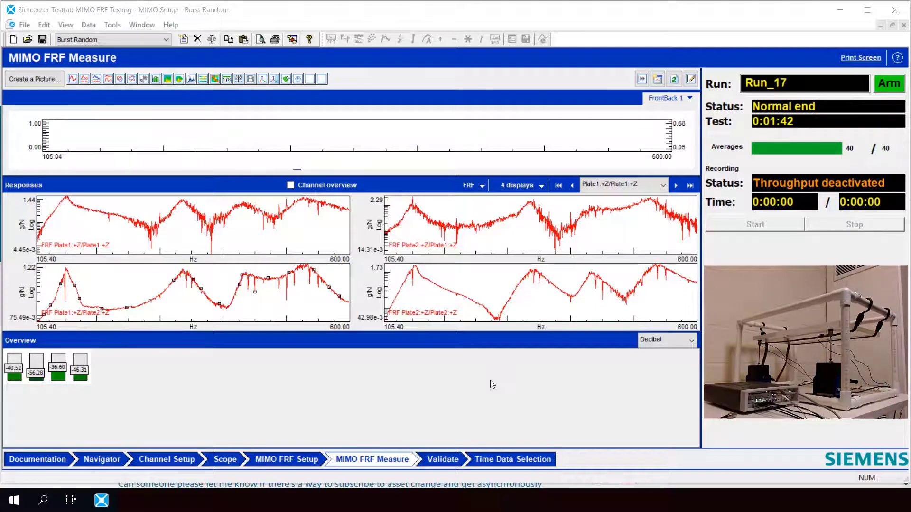
# Step: Switch the Responses display to PCA one response on references
pyautogui.click(474, 186)
pyautogui.click(416, 312)
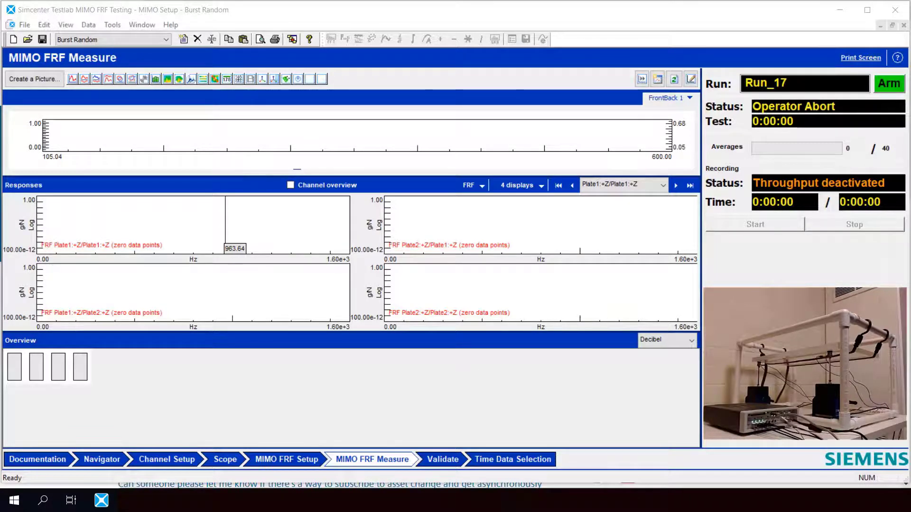
# Step: Re-arm and restart Run_17, beginning again at 0 of 40 averages
pyautogui.click(888, 84)
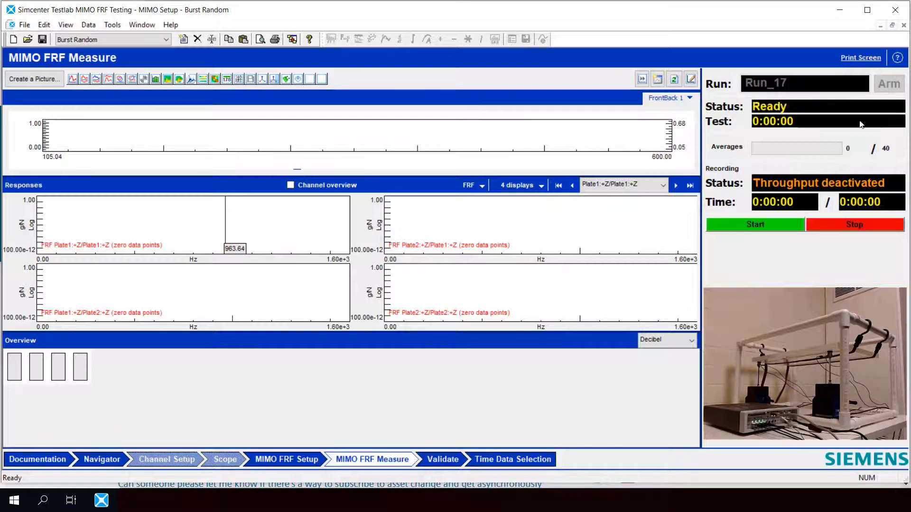
pyautogui.click(785, 225)
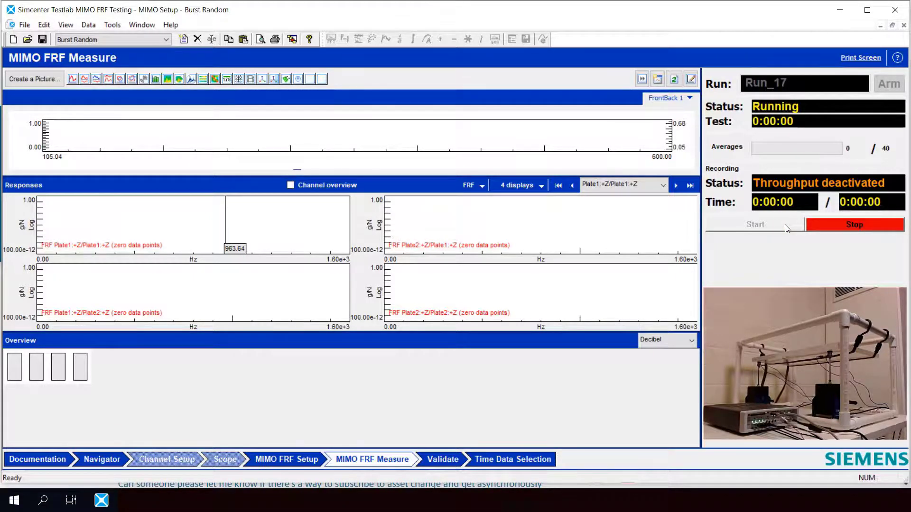